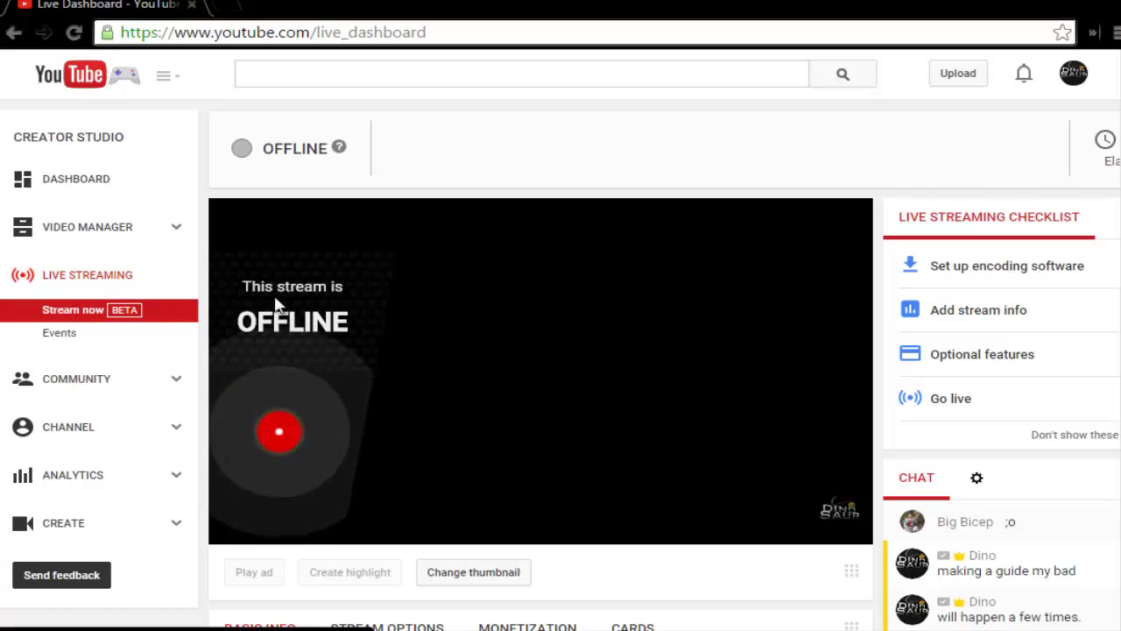
Scroll the live dashboard down to Encoder Setup, showing server URL rtmp://a.rtmp.youtube.com/live2.
scroll(744, 405, "down", 2)
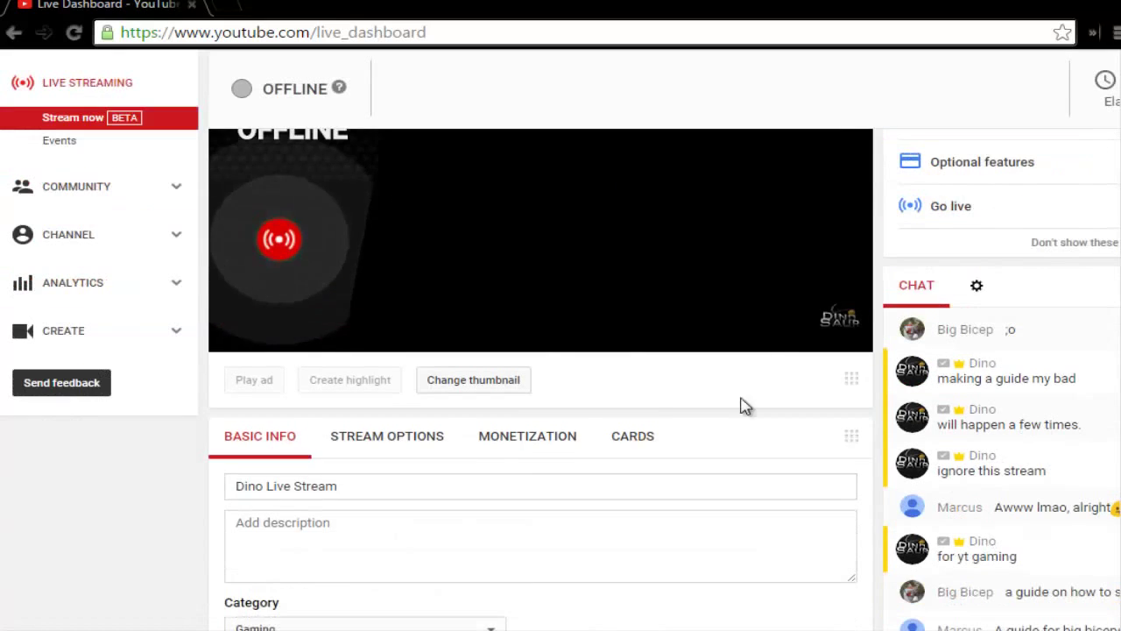
scroll(663, 421, "up", 2)
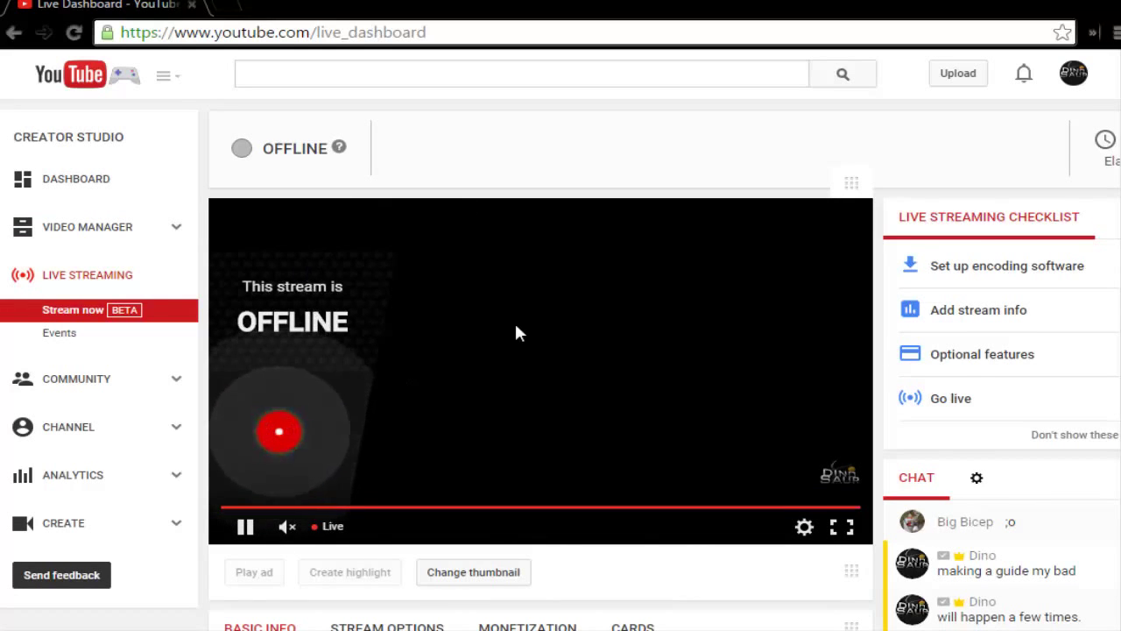
scroll(515, 322, "down", 1)
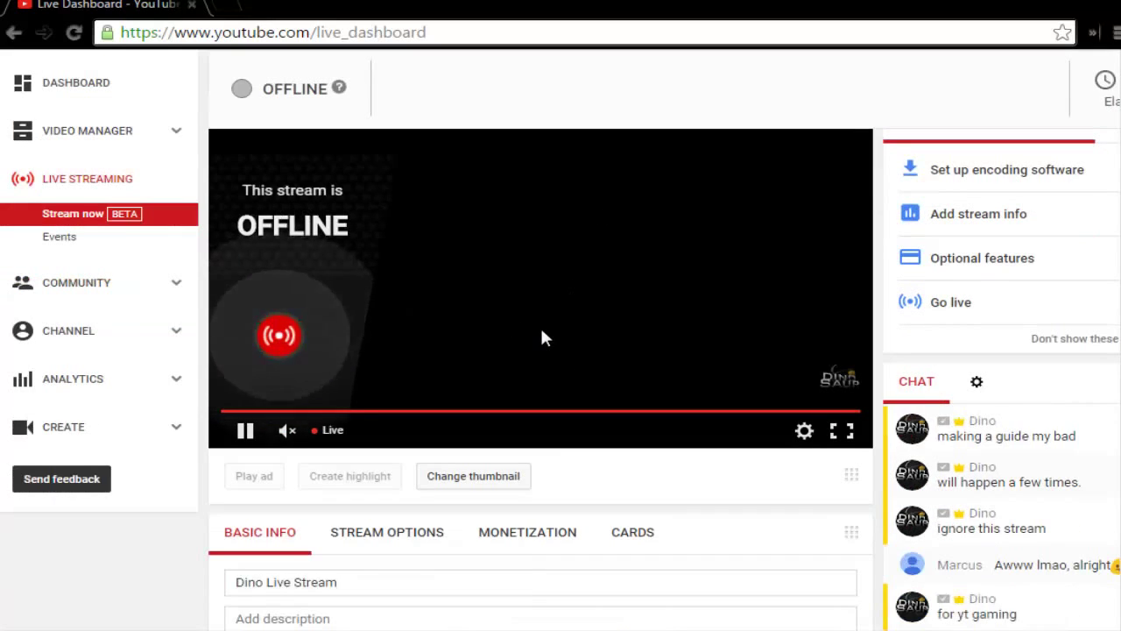
scroll(553, 341, "down", 3)
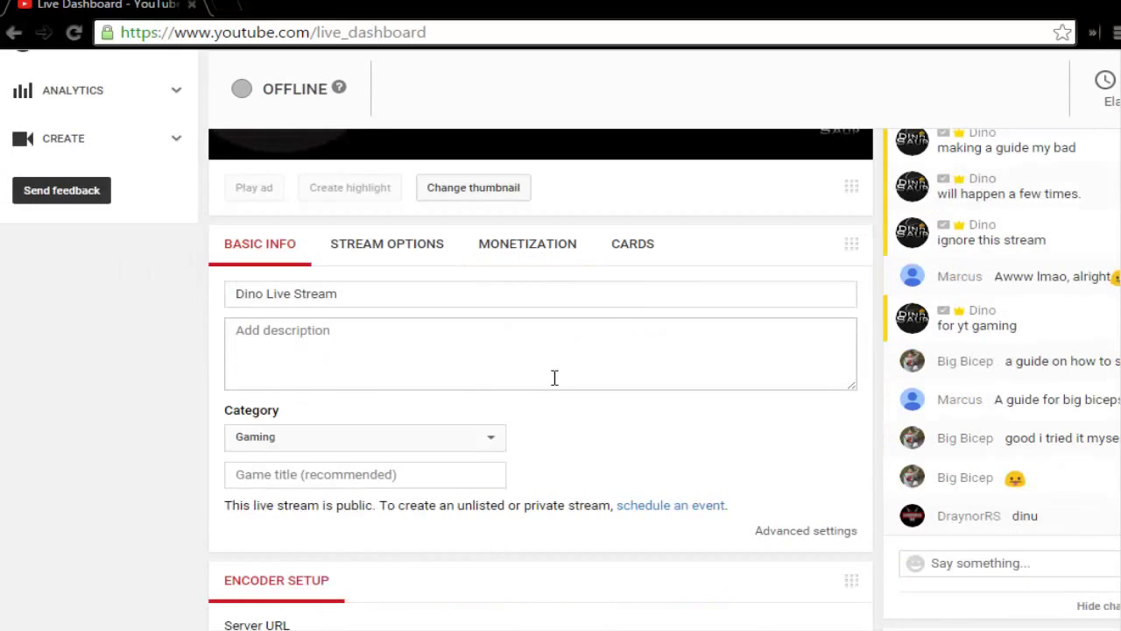
scroll(553, 376, "up", 1)
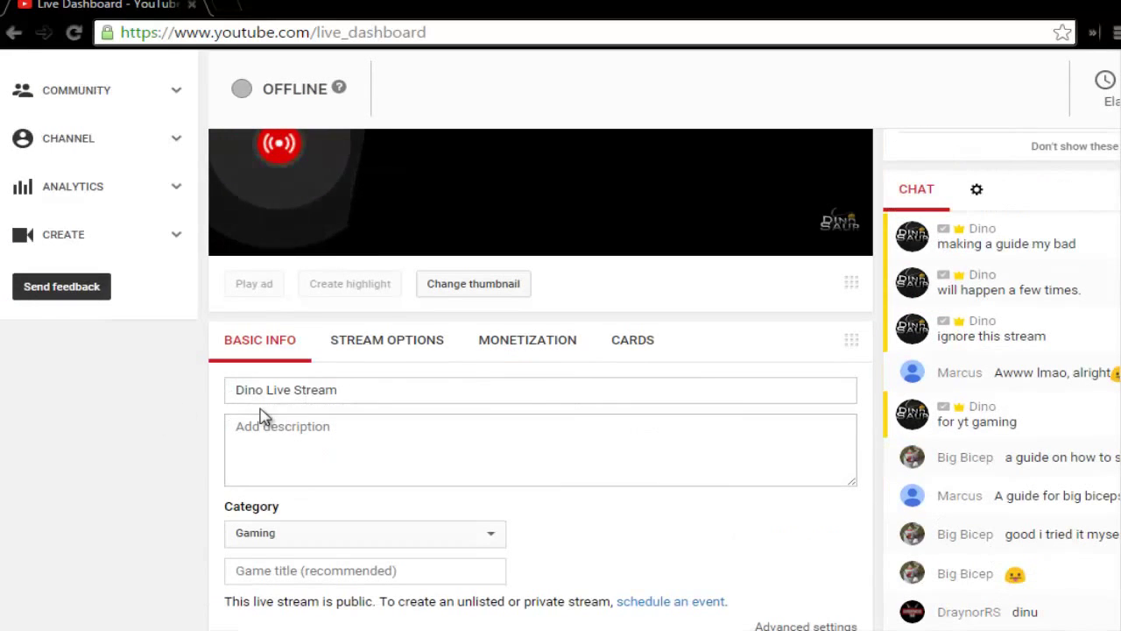
scroll(263, 415, "up", 1)
scroll(294, 425, "down", 2)
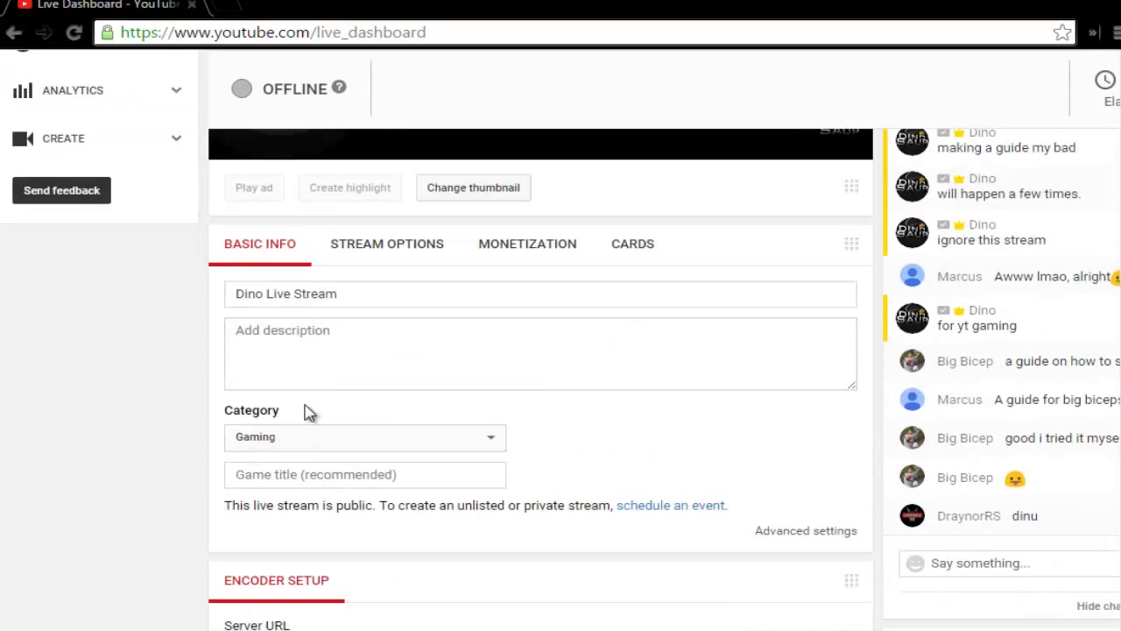
left_click(310, 295)
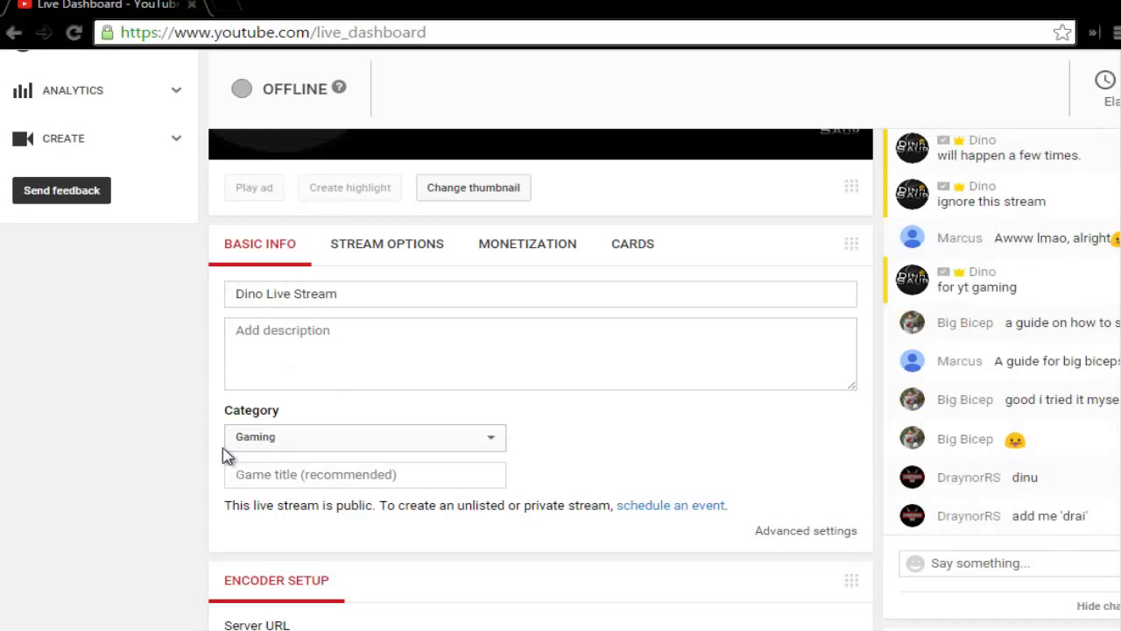
scroll(219, 452, "down", 1)
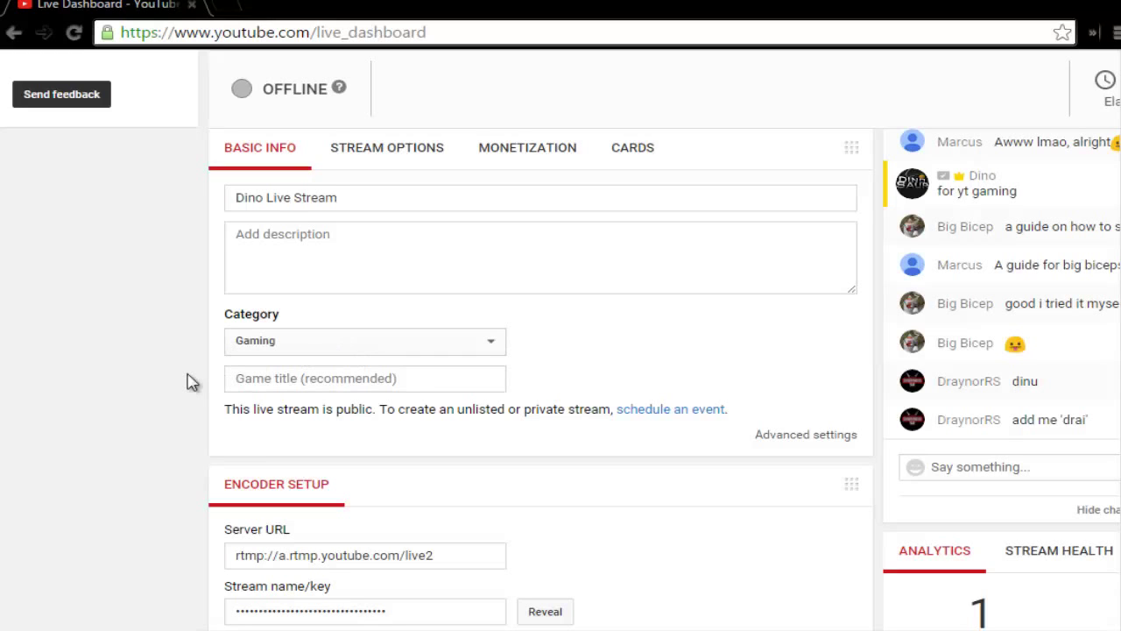
scroll(188, 382, "down", 2)
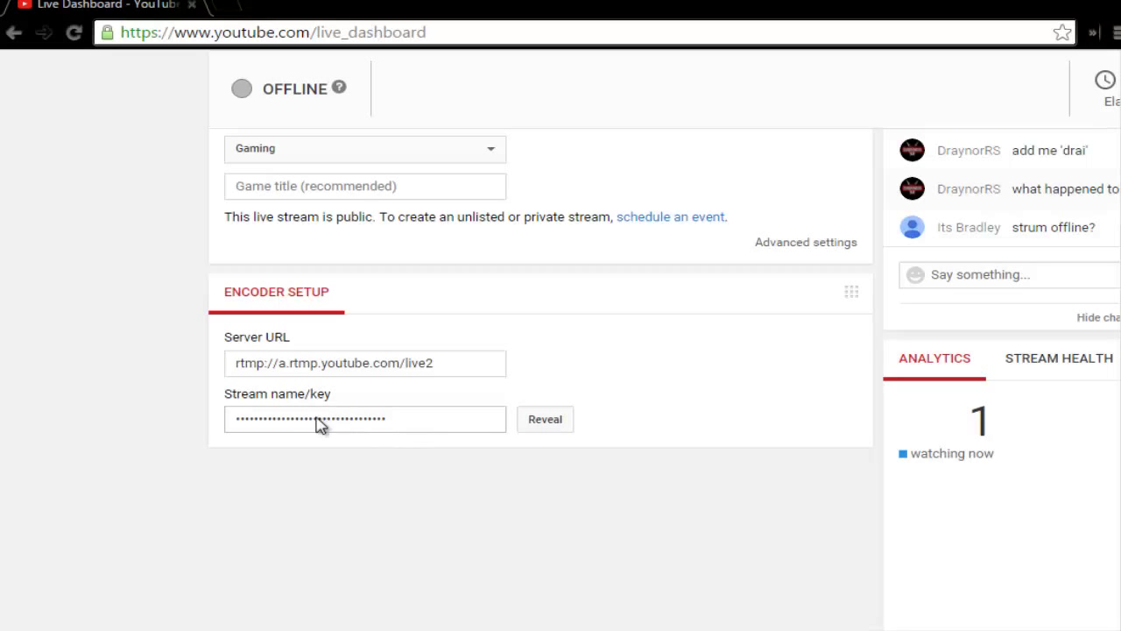
In OBS Broadcast Settings, keep the Primary Youtube ingest server as the FMS URL.
key("alt+Tab")
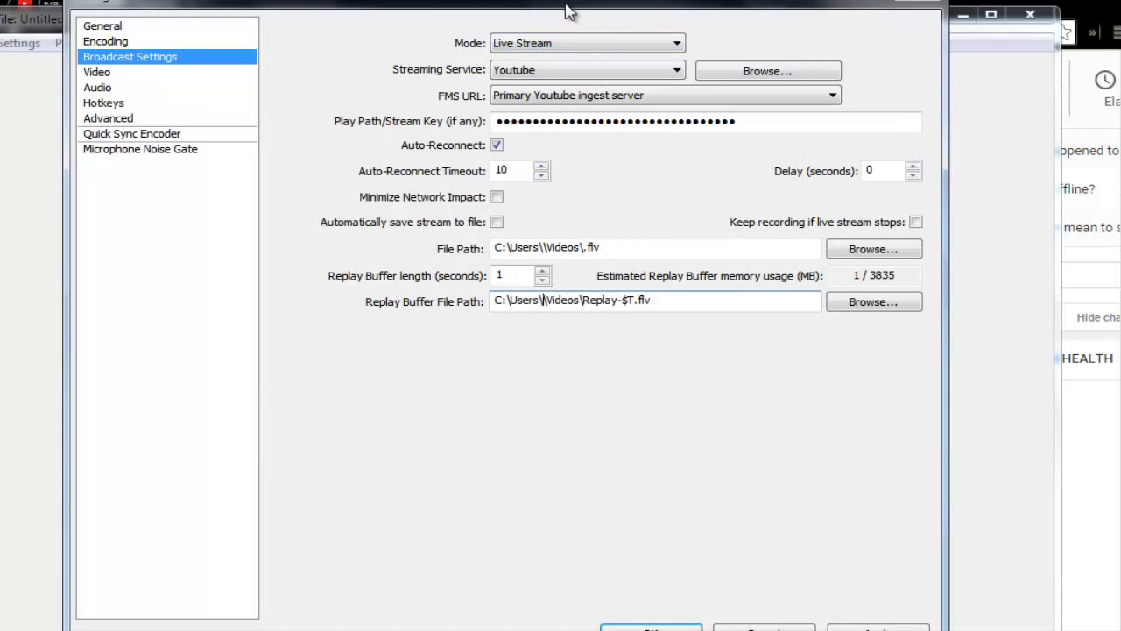
left_click_drag(575, 11, 561, 18)
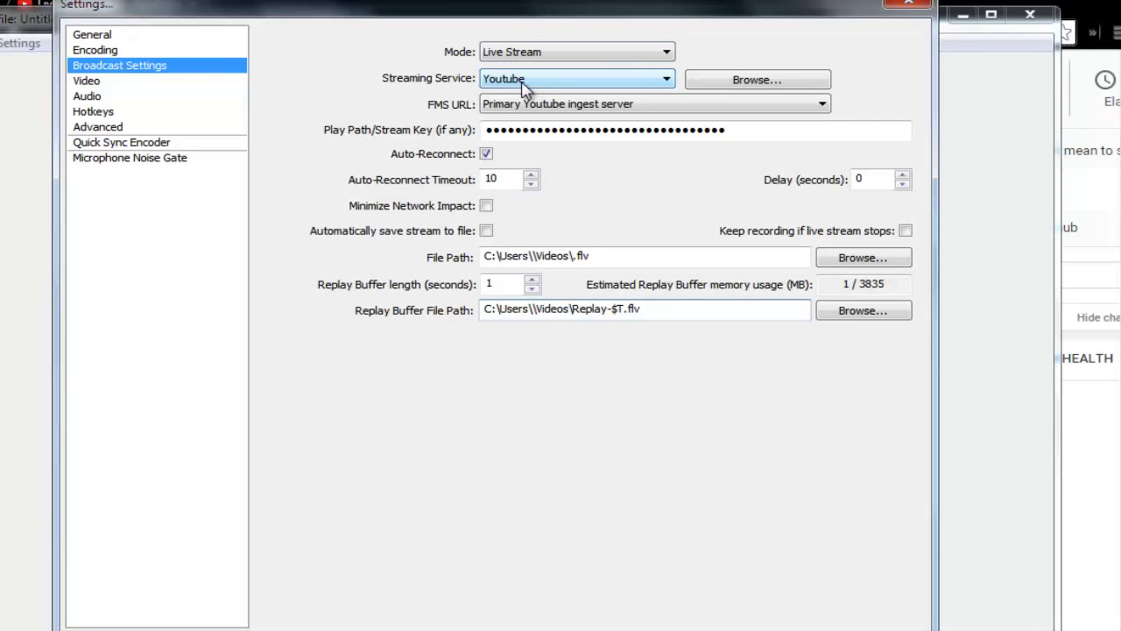
left_click(508, 104)
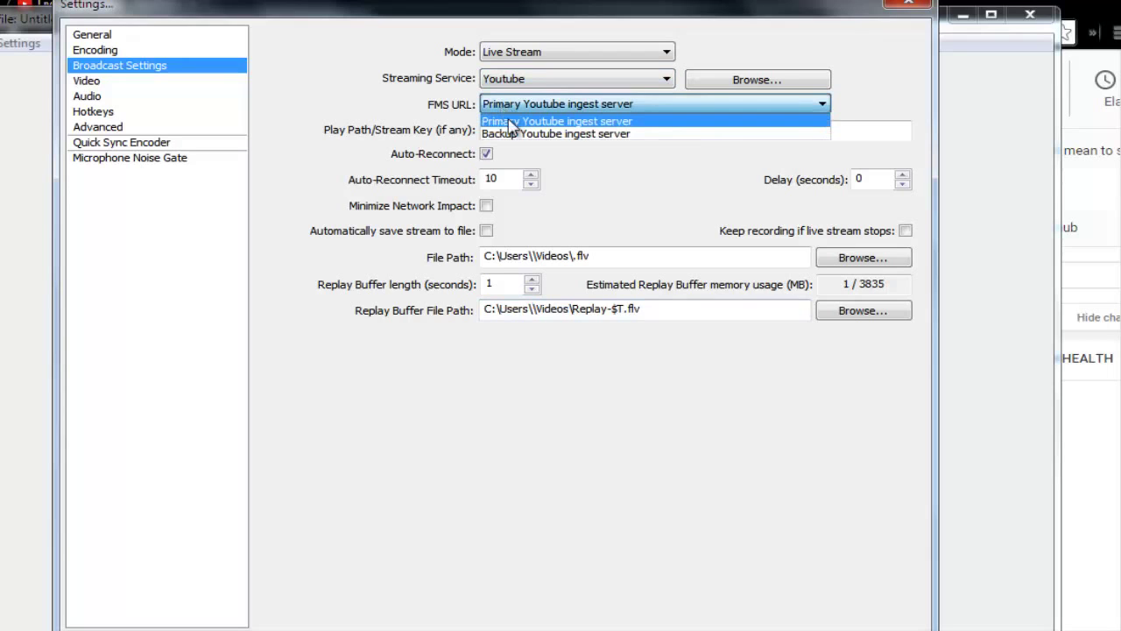
left_click(514, 117)
left_click(532, 104)
left_click(529, 114)
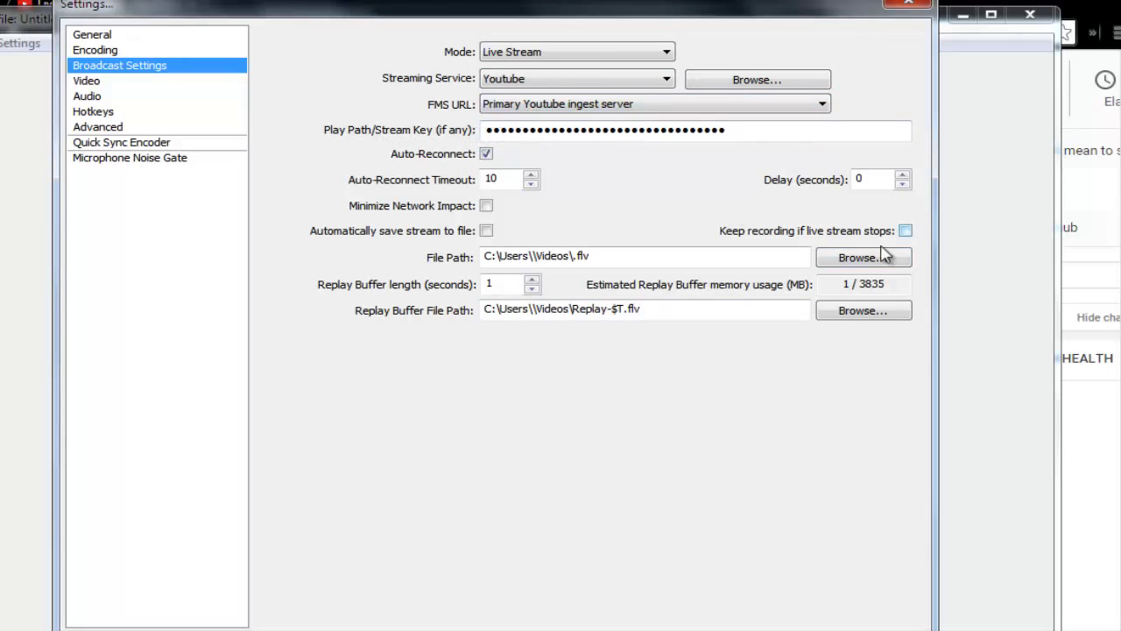
Enter the dashboard's stream key in OBS and confirm the settings.
left_click(1113, 456)
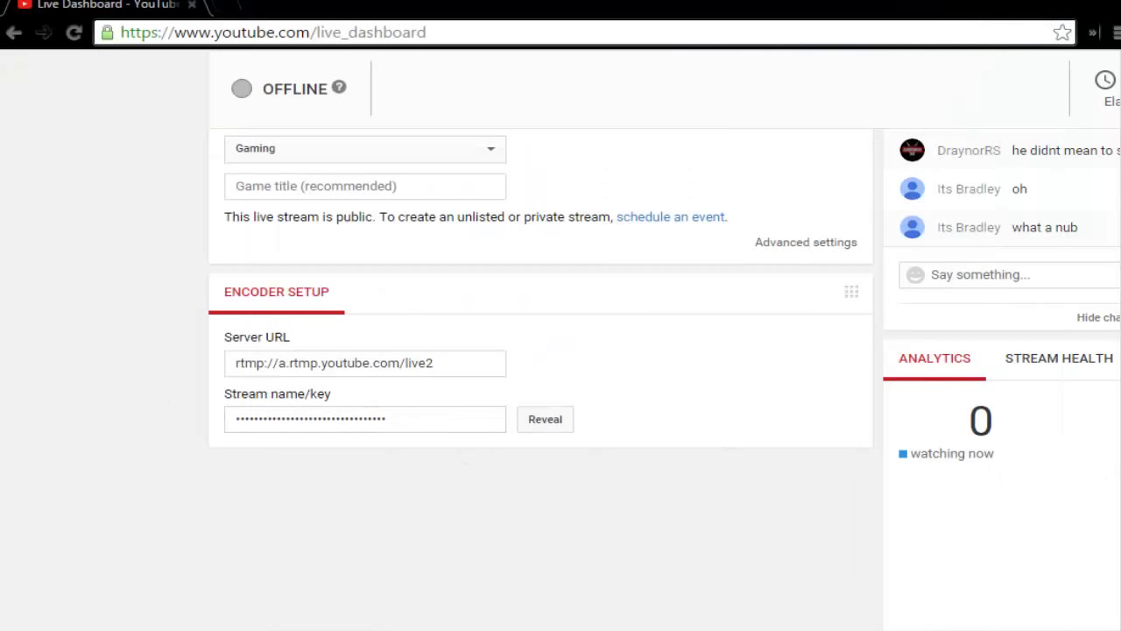
key("alt+Tab")
left_click(721, 134)
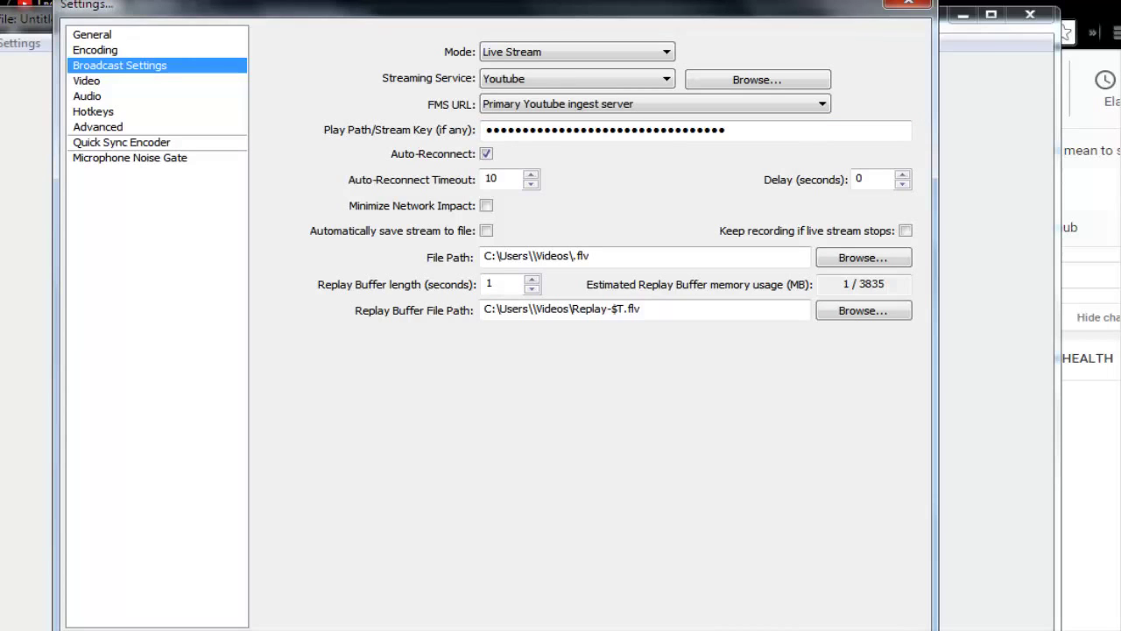
key("Return")
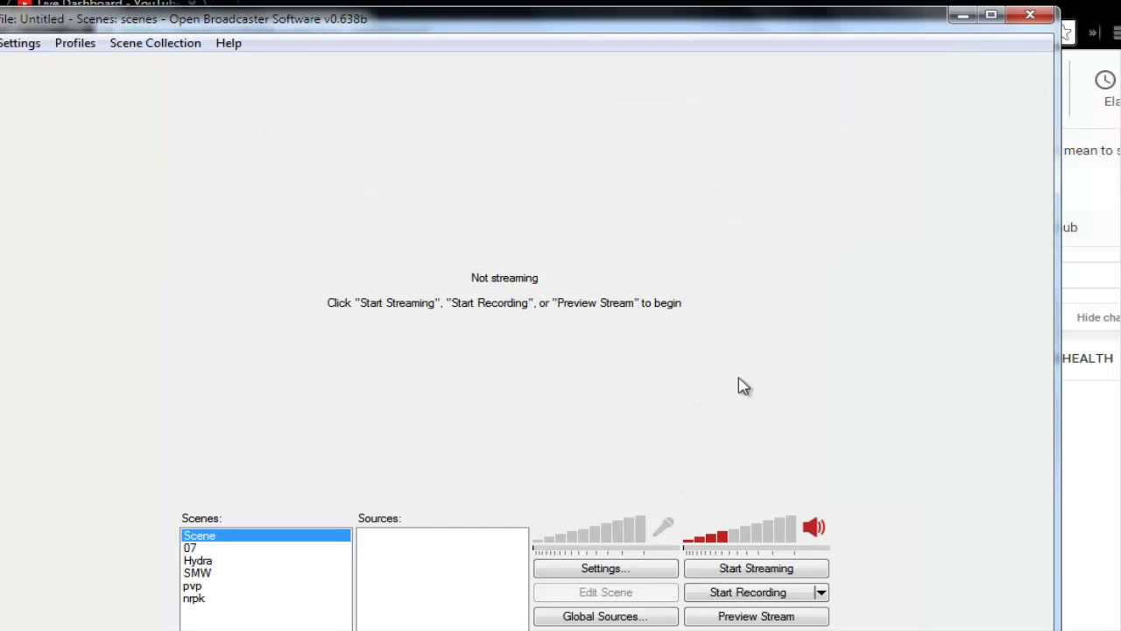
Start streaming in OBS, then minimize it to reveal the YouTube live dashboard.
left_click(744, 569)
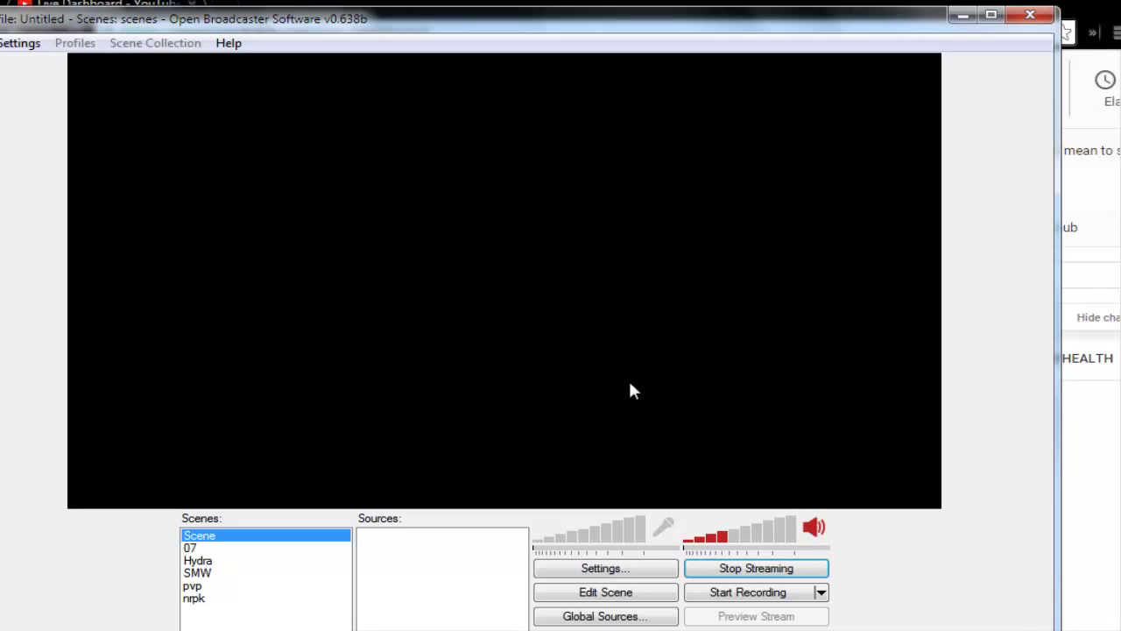
left_click(963, 15)
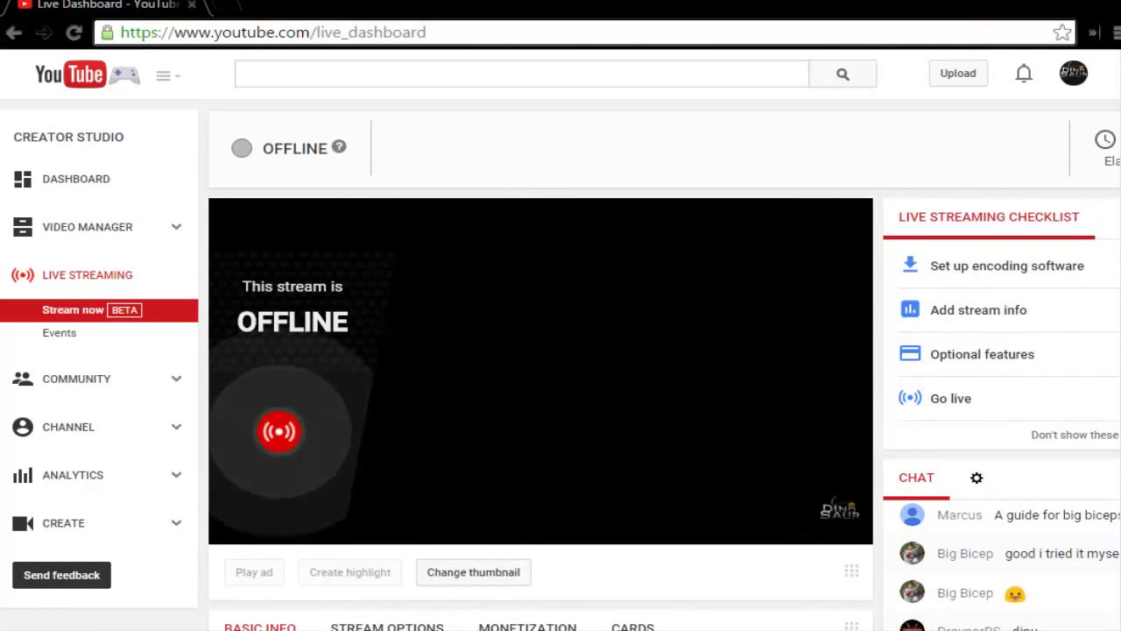
Once the dashboard reports LIVE, open the 'Dino Live Stream' watch page in a new tab.
scroll(590, 574, "right", 2)
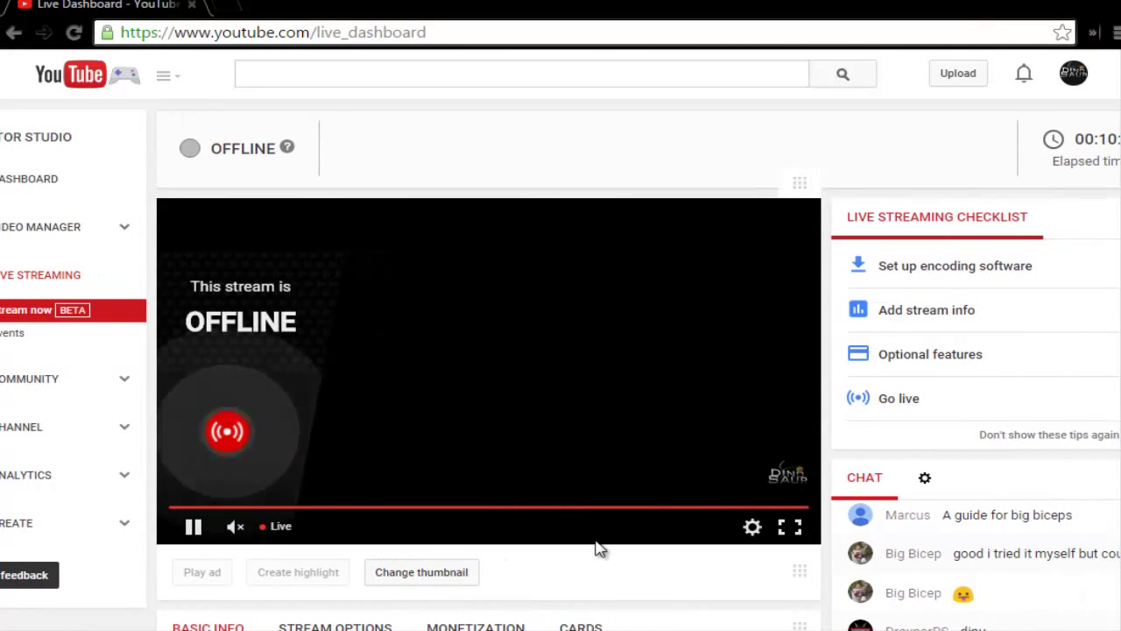
key("alt+Tab")
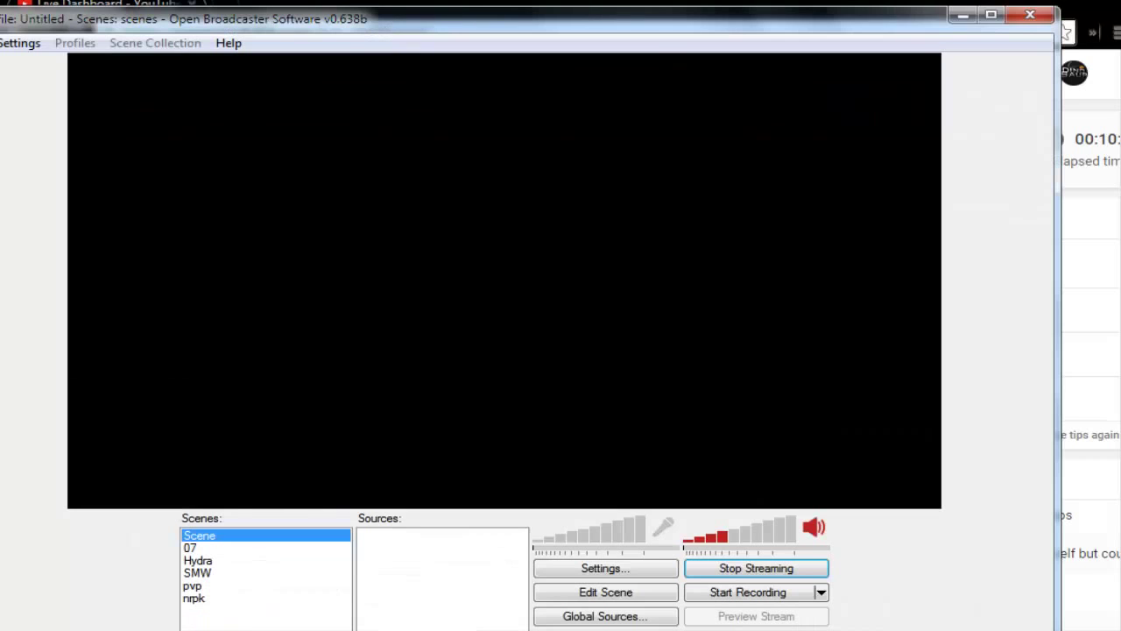
key("alt+Tab")
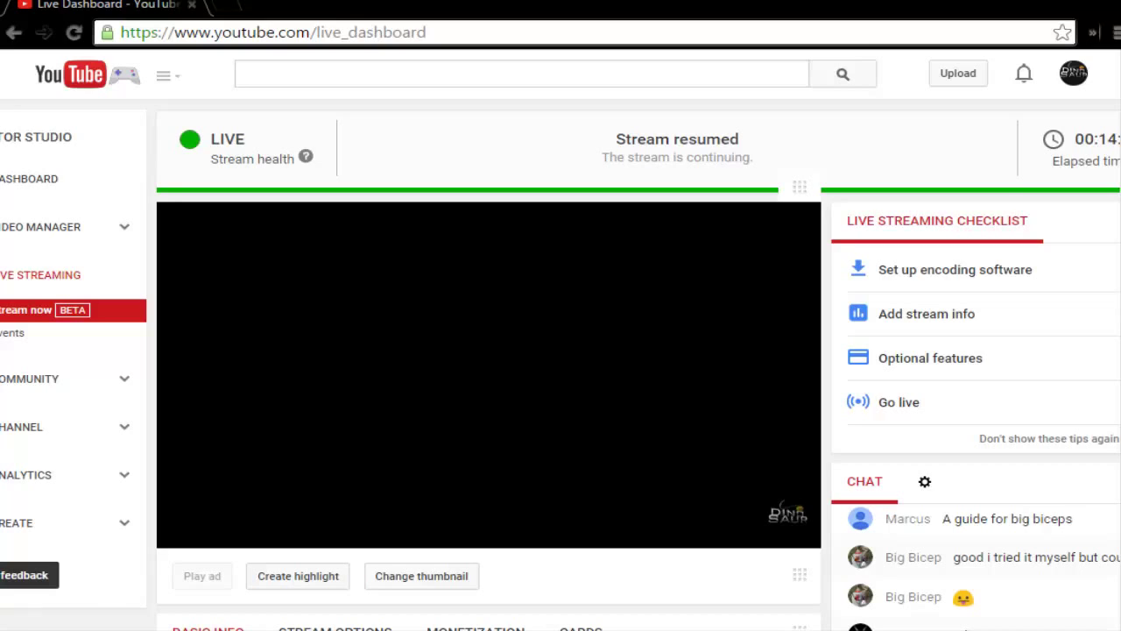
left_click(342, 252)
left_click(467, 32)
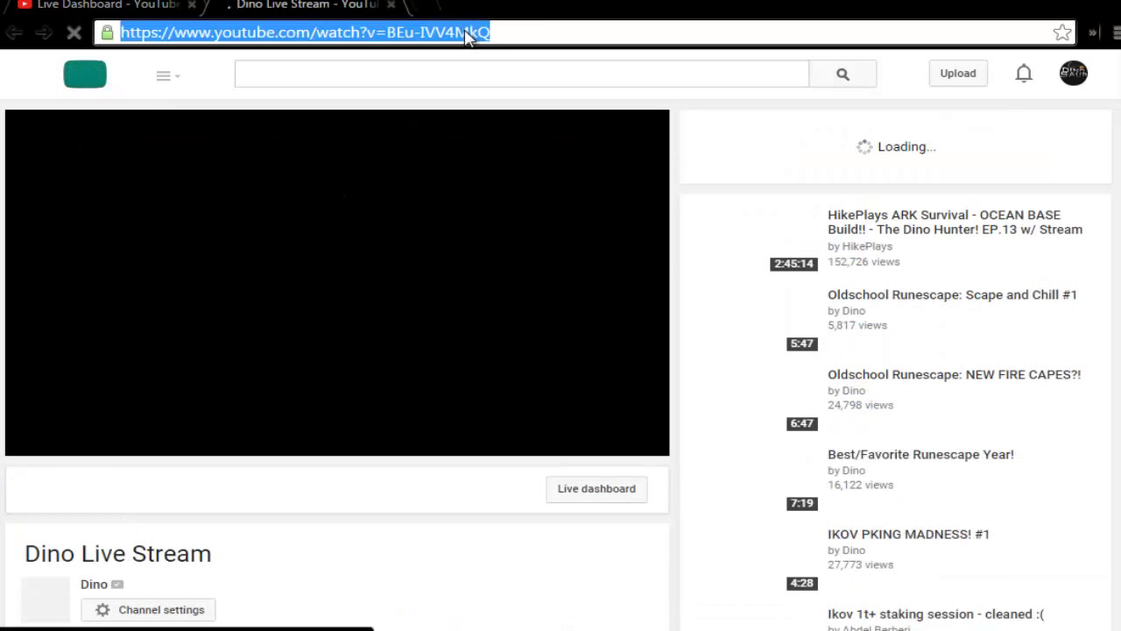
left_click_drag(487, 32, 312, 42)
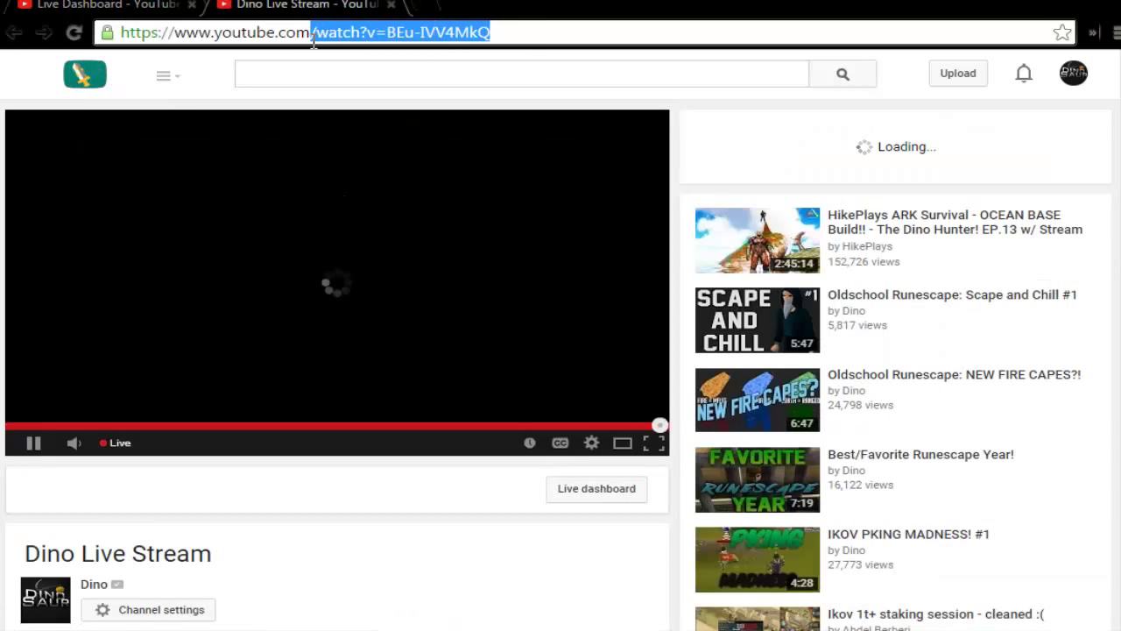
right_click(372, 37)
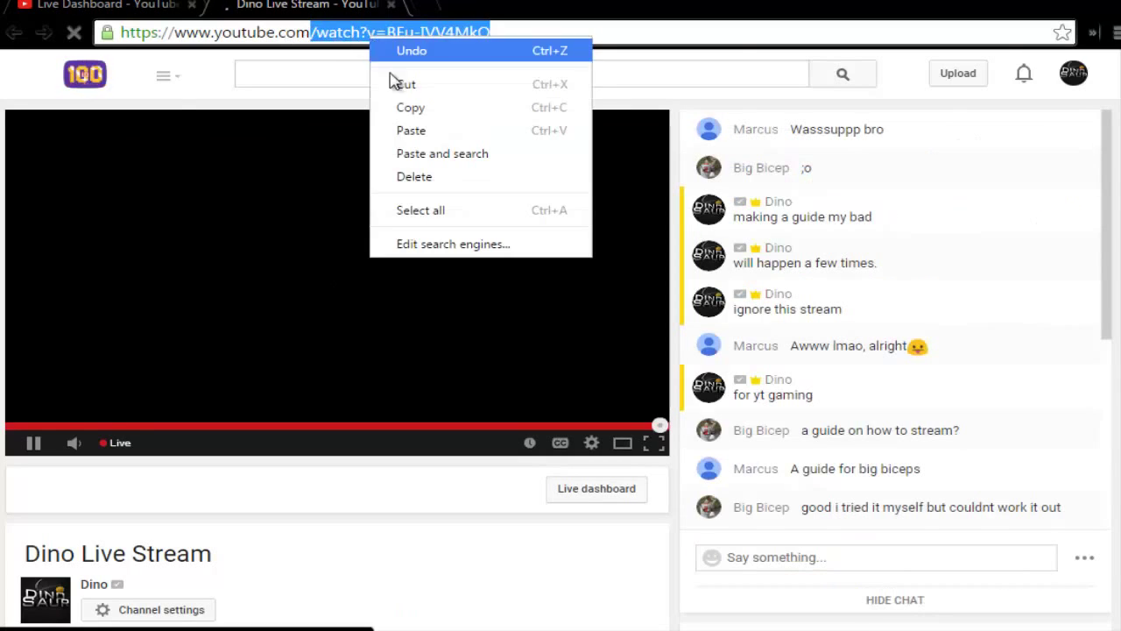
left_click(413, 107)
key("Left")
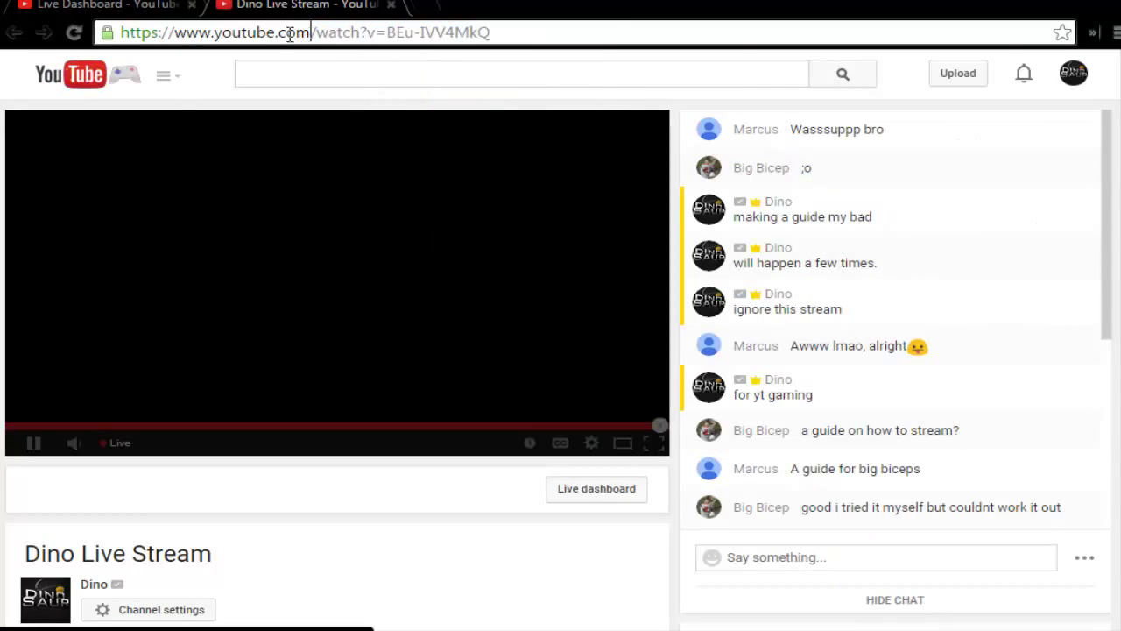
left_click_drag(311, 33, 215, 35)
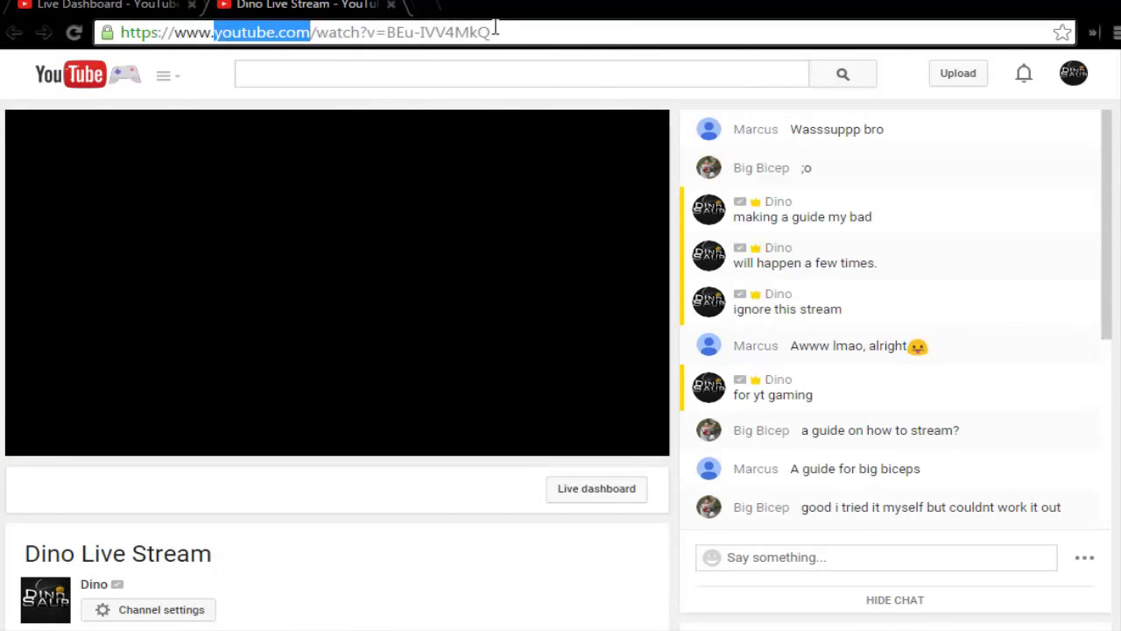
key("BackSpace")
key("BackSpace")
key("BackSpace")
key("BackSpace")
key("BackSpace")
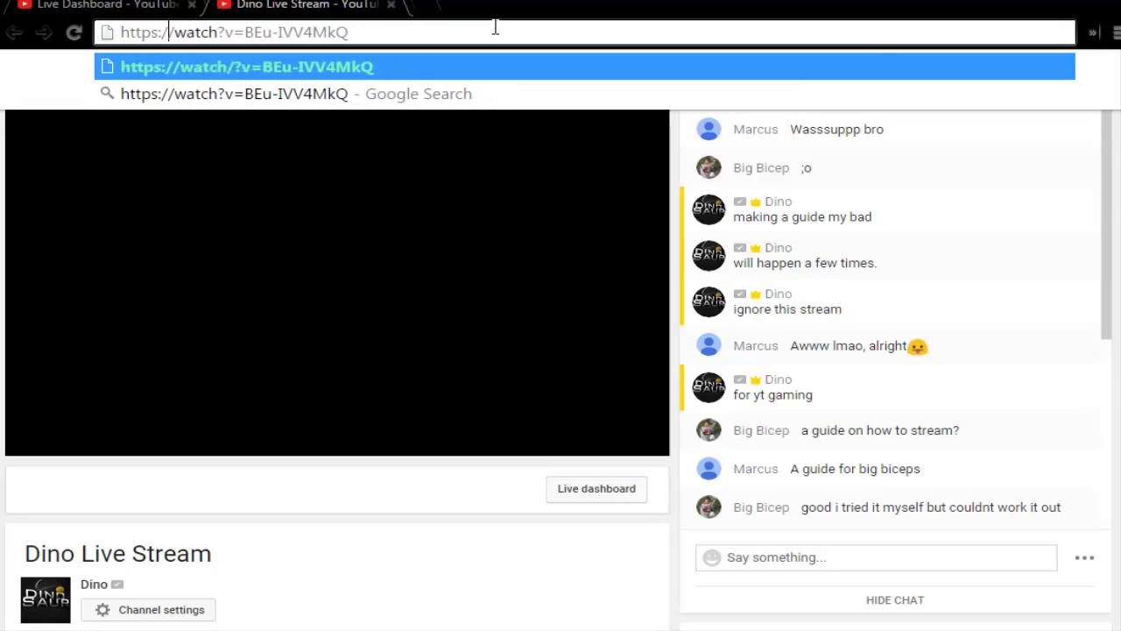
Type gaming.youtube.com in its place and load the stream on YouTube Gaming.
type("gami")
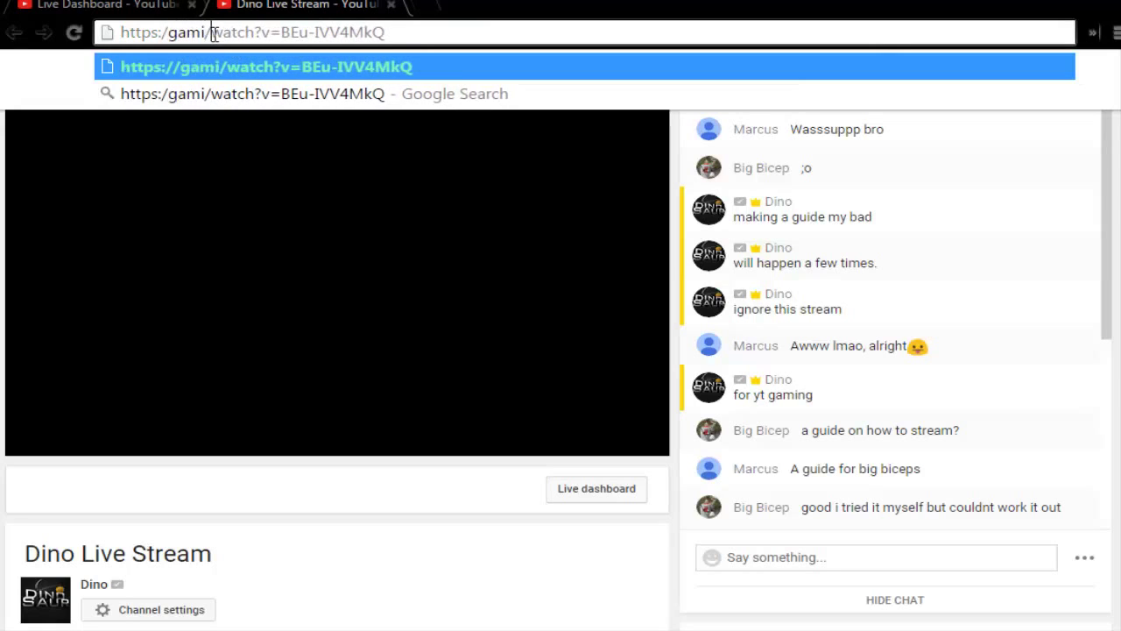
key("Delete")
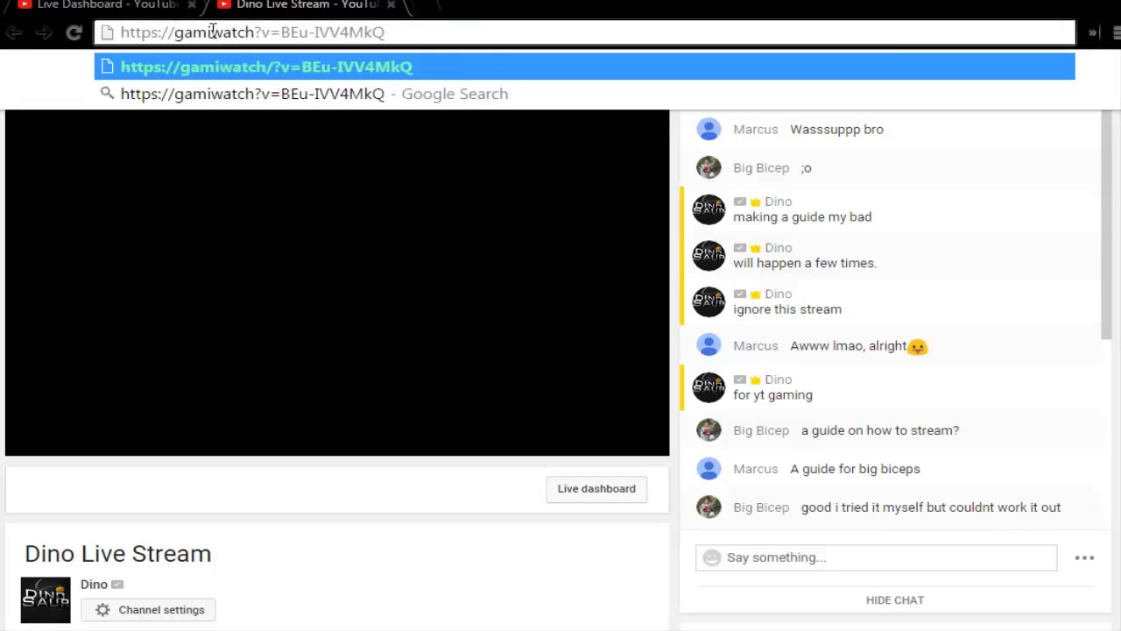
type("g")
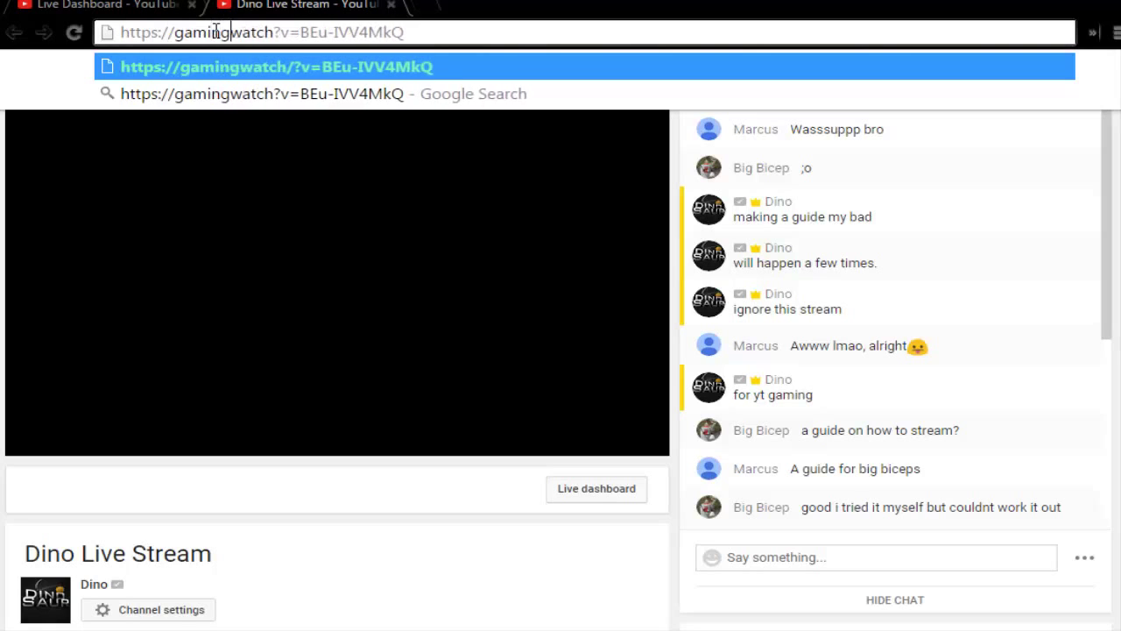
type(".youtu")
type("be.")
key("BackSpace")
key("BackSpace")
key("BackSpace")
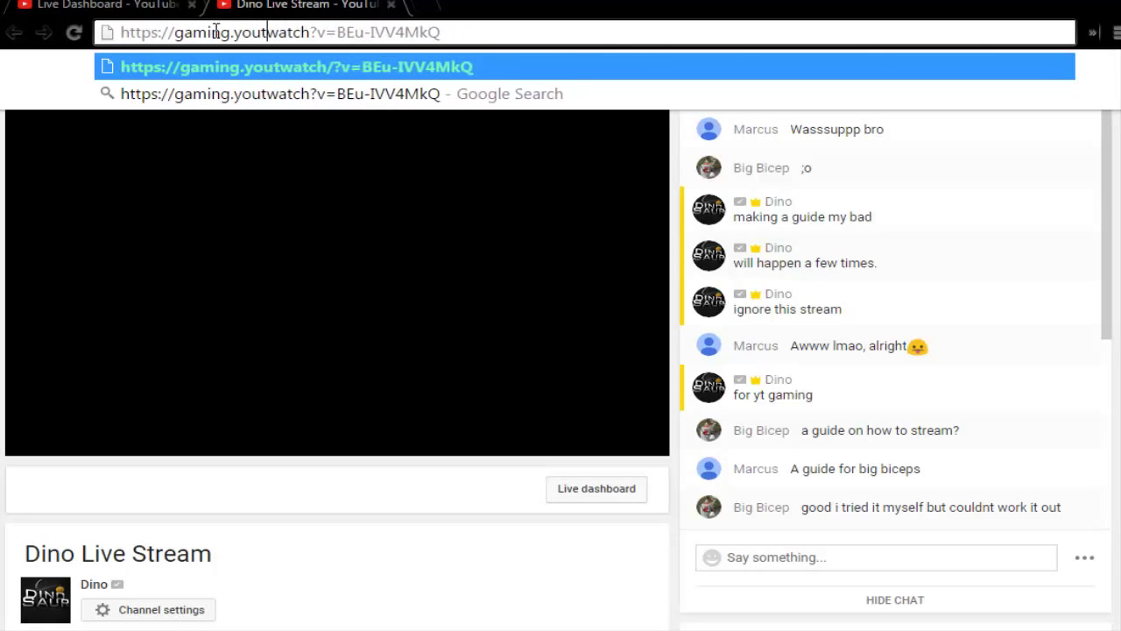
type("ube.com/")
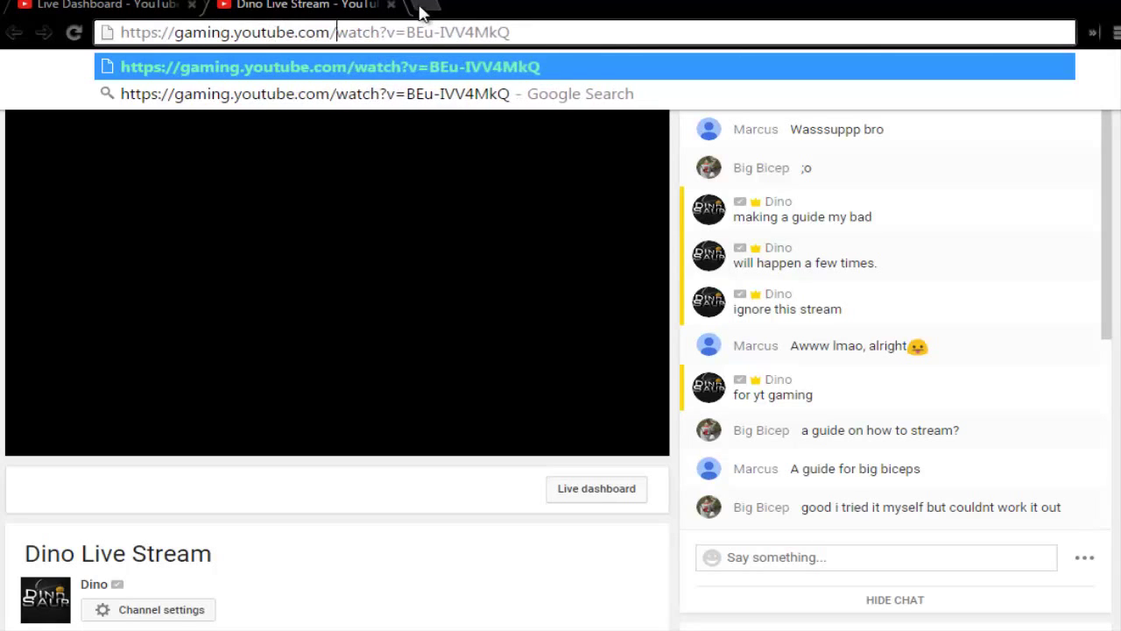
key("Return")
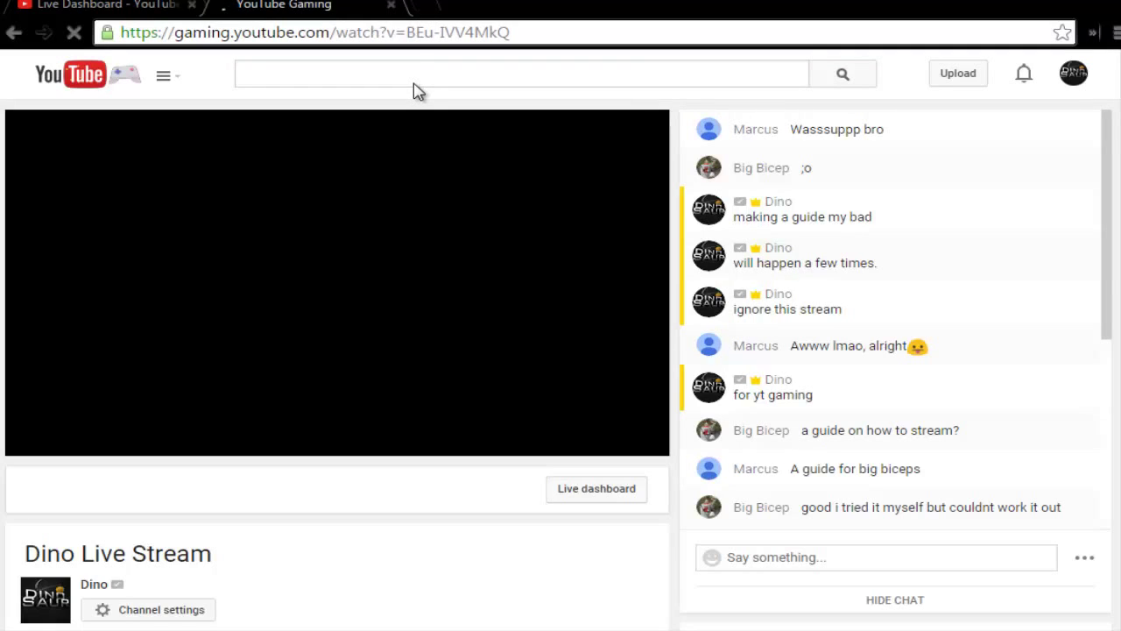